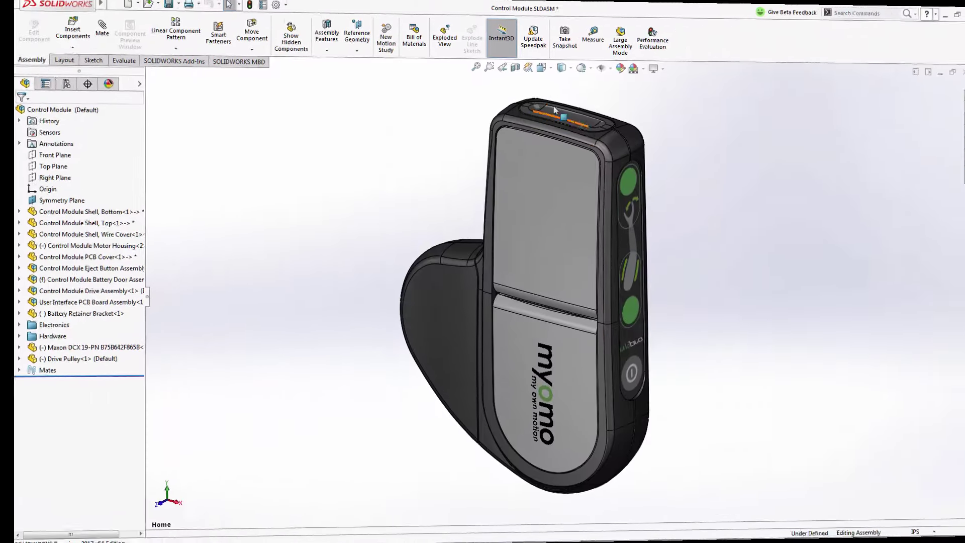
Switch the Control Module assembly to the Battery display state
click(517, 67)
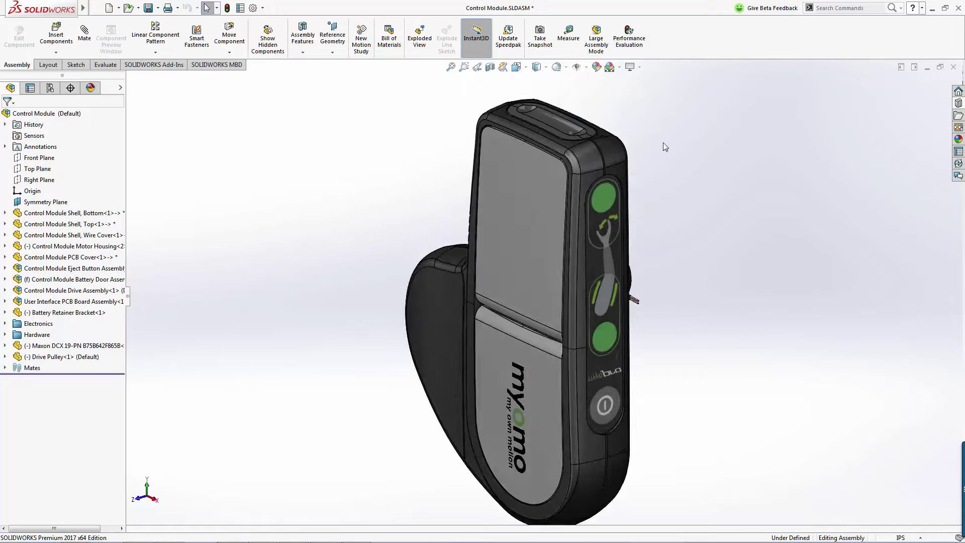
click(556, 67)
click(571, 93)
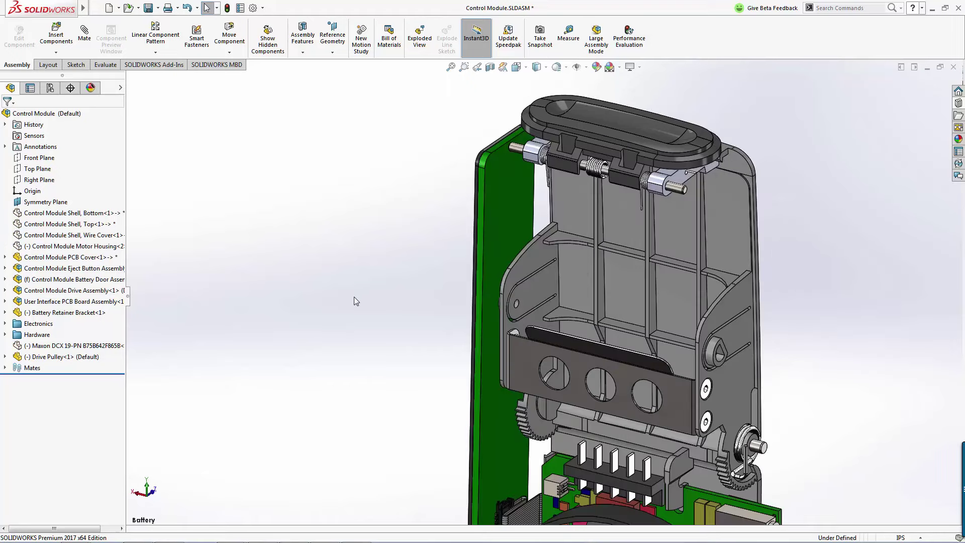
Insert Myomo Battery Pack Assembly.iam from Supplier Parts using the Inventor Assembly (*.iam) filter
key(s)
click(383, 308)
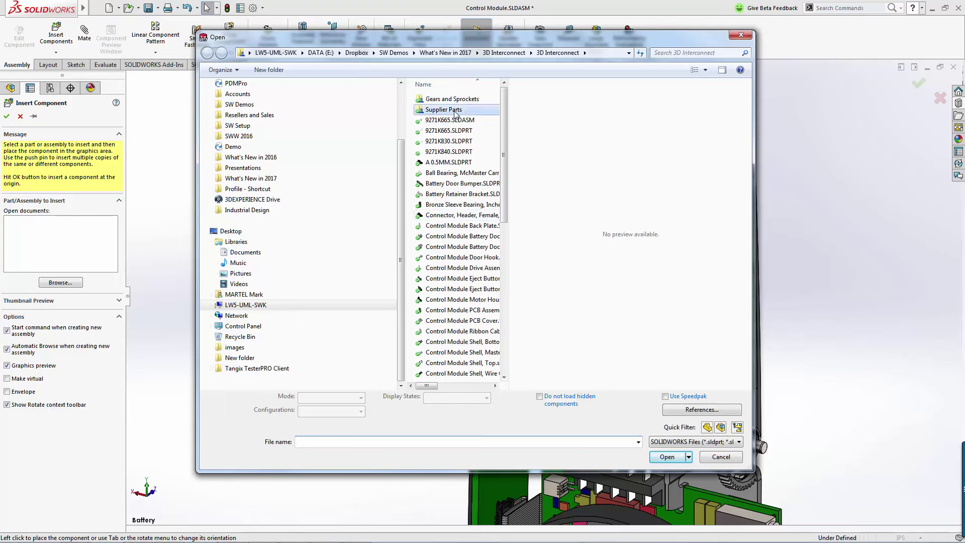
double_click(443, 110)
click(669, 441)
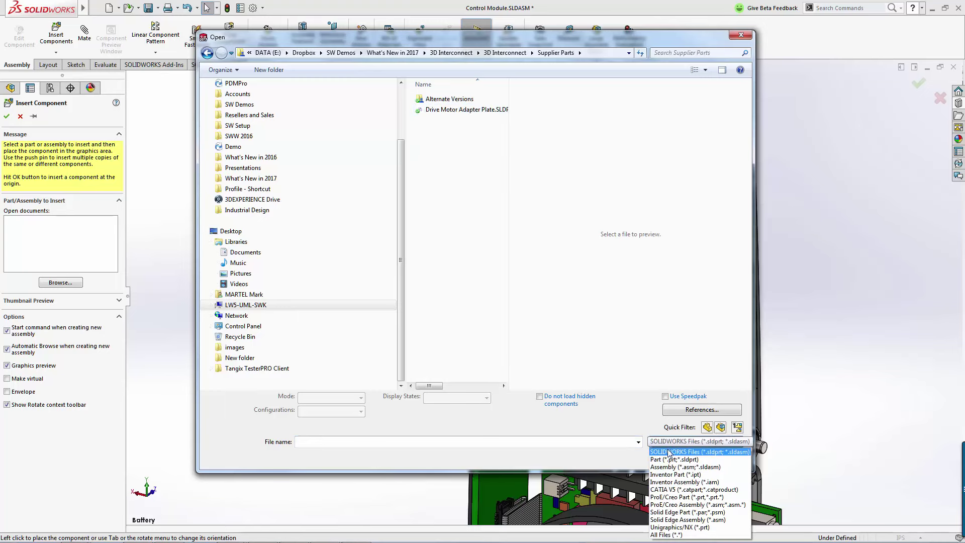
click(674, 486)
click(460, 110)
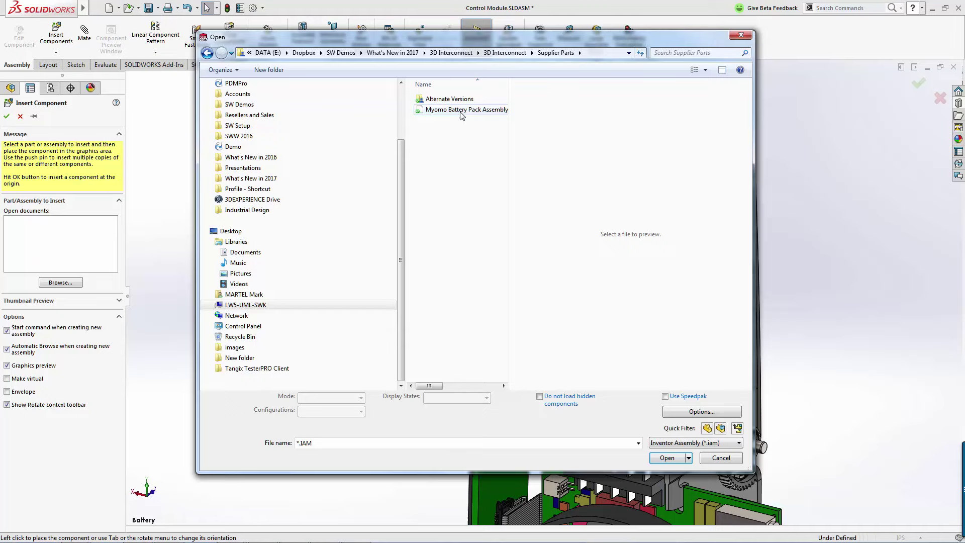
click(666, 457)
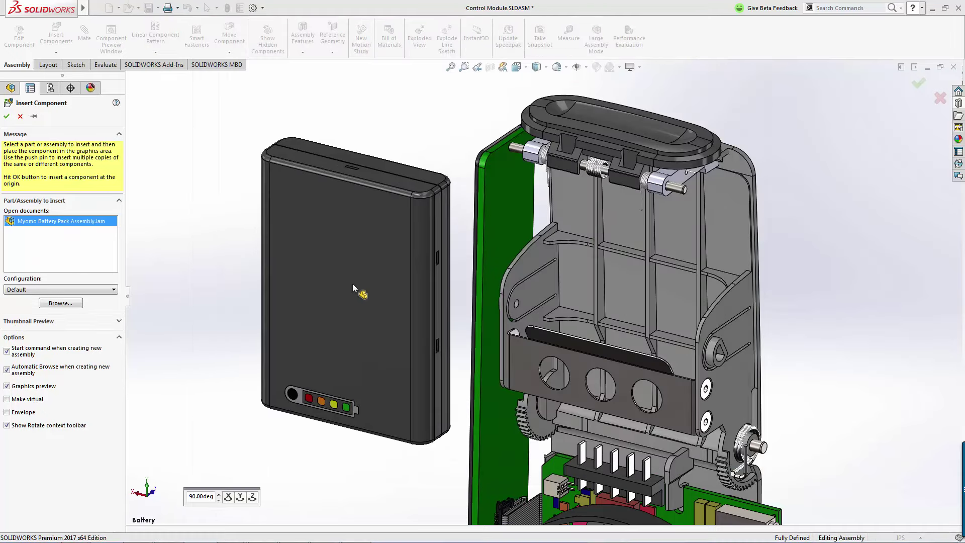
Place the battery pack, make its top transparent, and mate its Right Plane to the Symmetry Plane
click(327, 278)
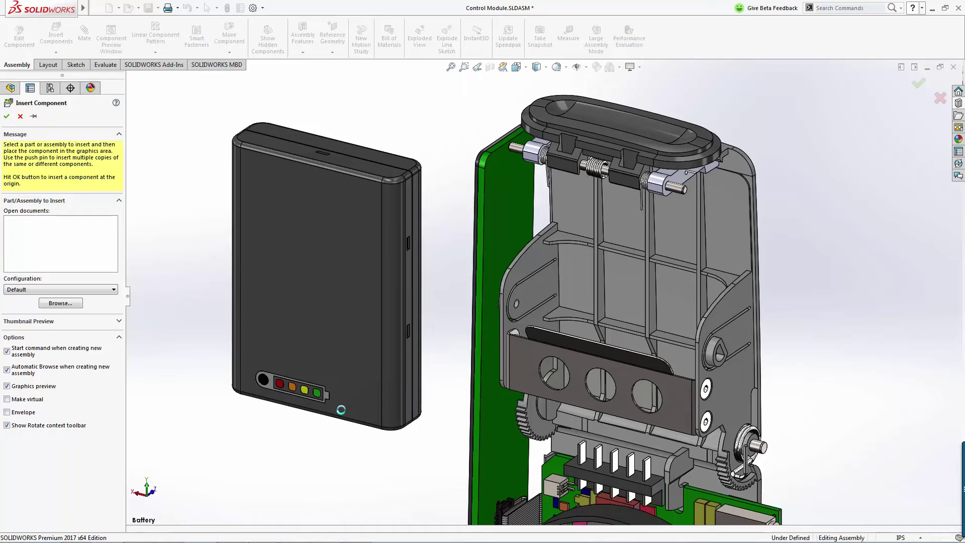
click(343, 285)
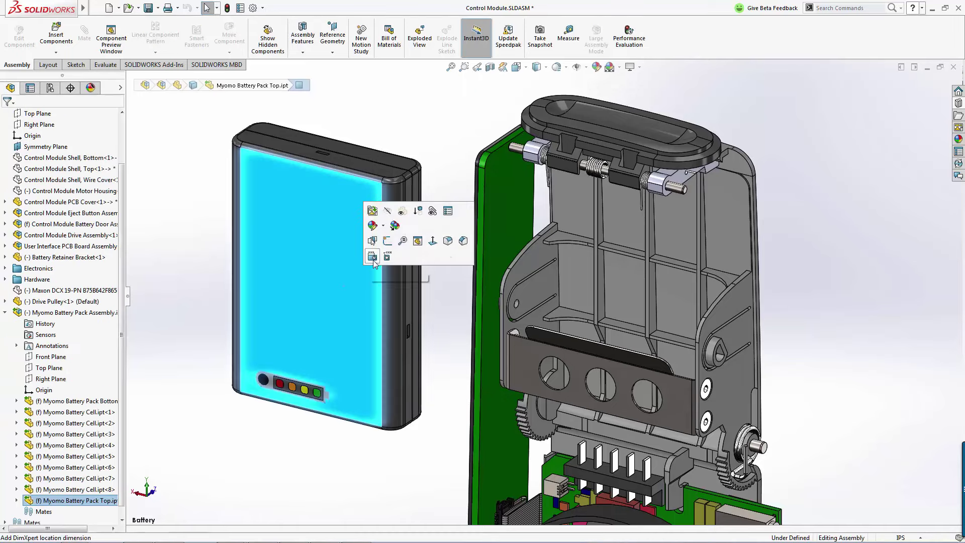
click(417, 211)
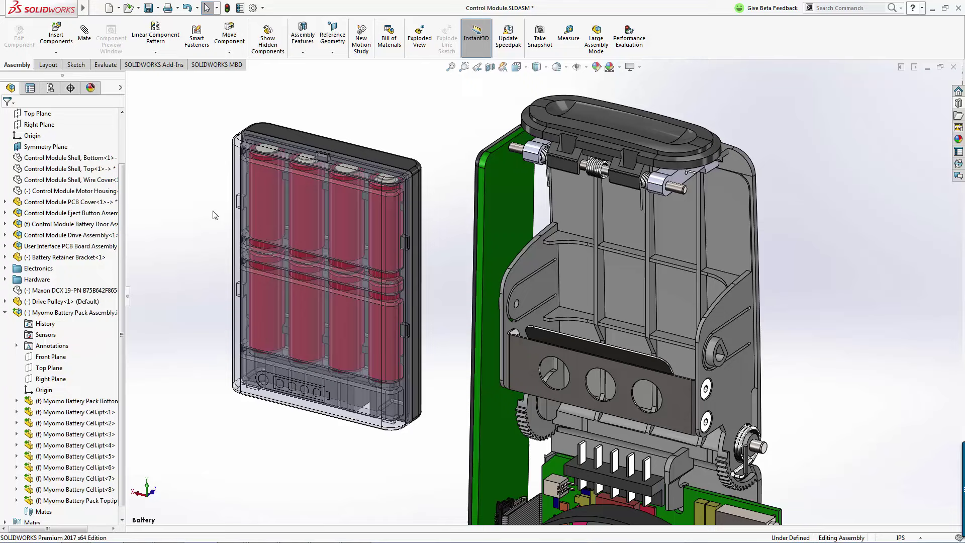
click(50, 378)
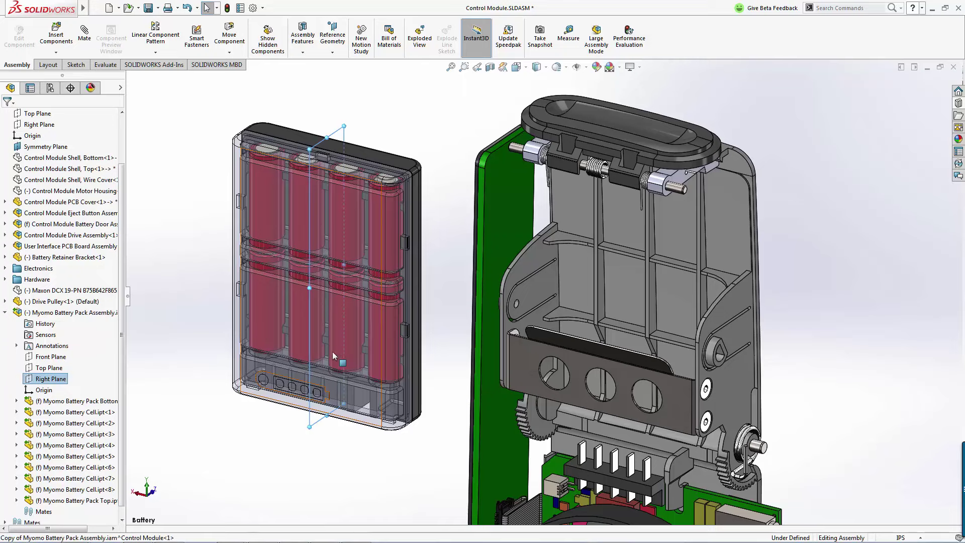
ctrl+click(444, 202)
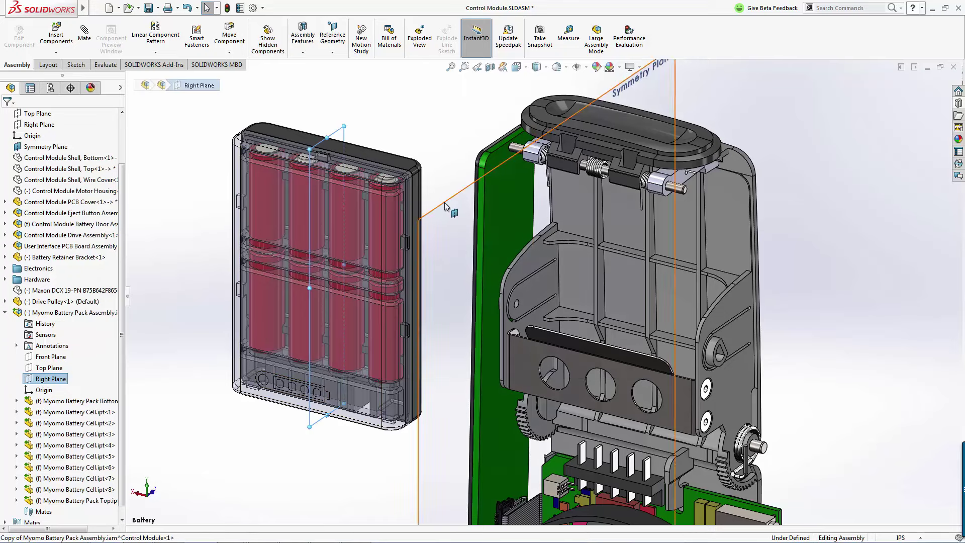
click(473, 194)
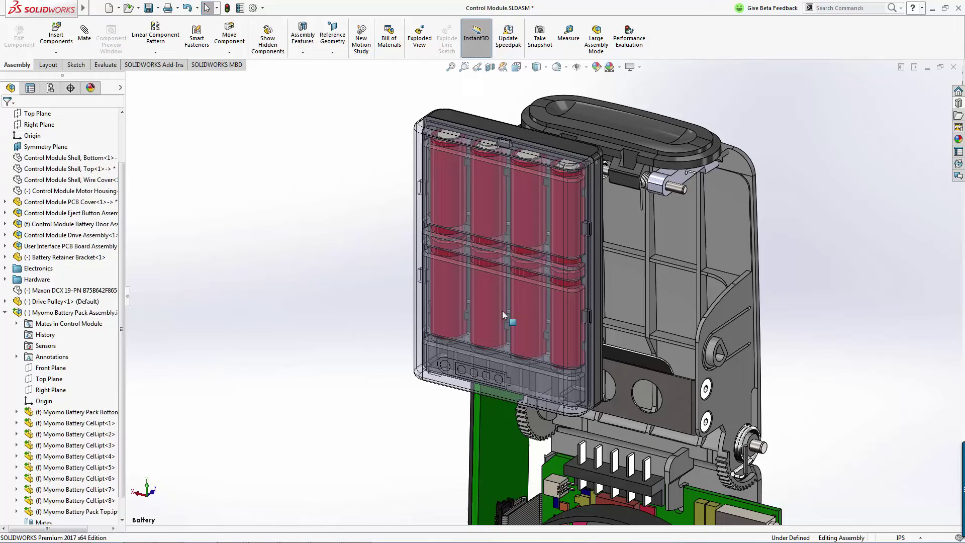
Mate the battery pack's hidden back face to the battery door face using Select Other
right_click(548, 202)
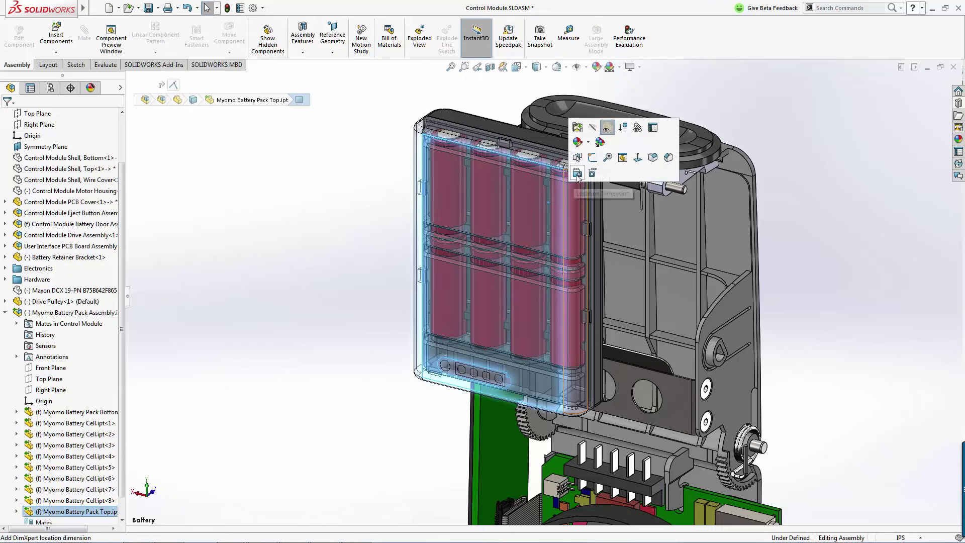
click(603, 178)
click(603, 177)
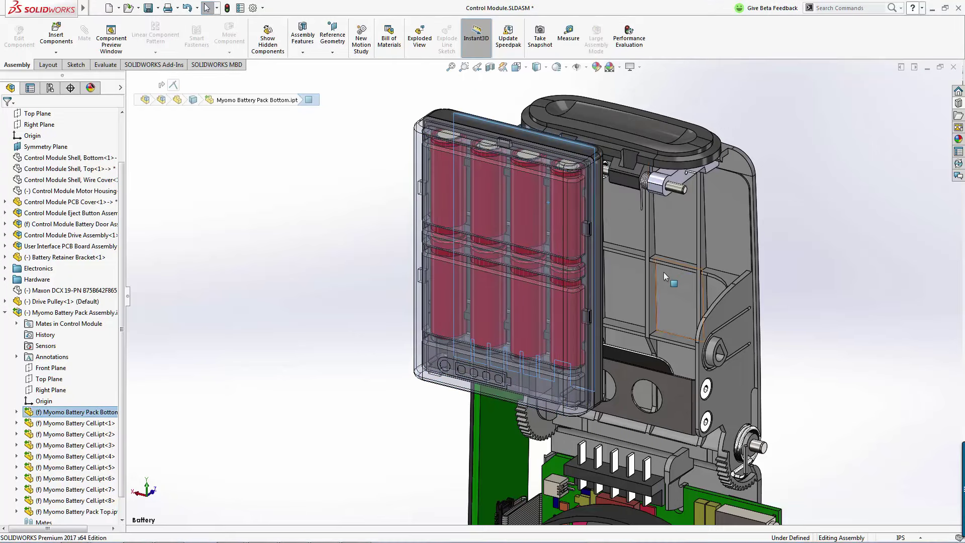
key(g)
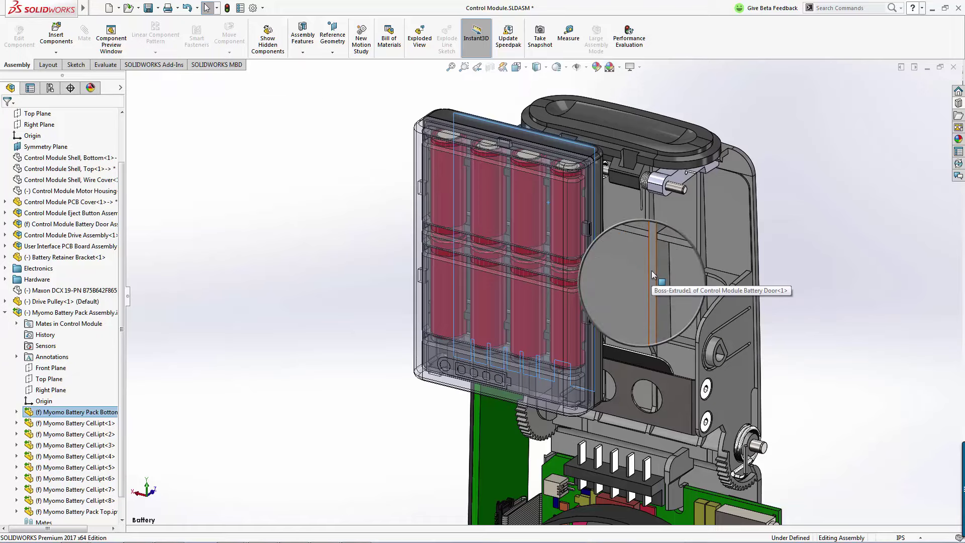
ctrl+click(651, 270)
click(680, 262)
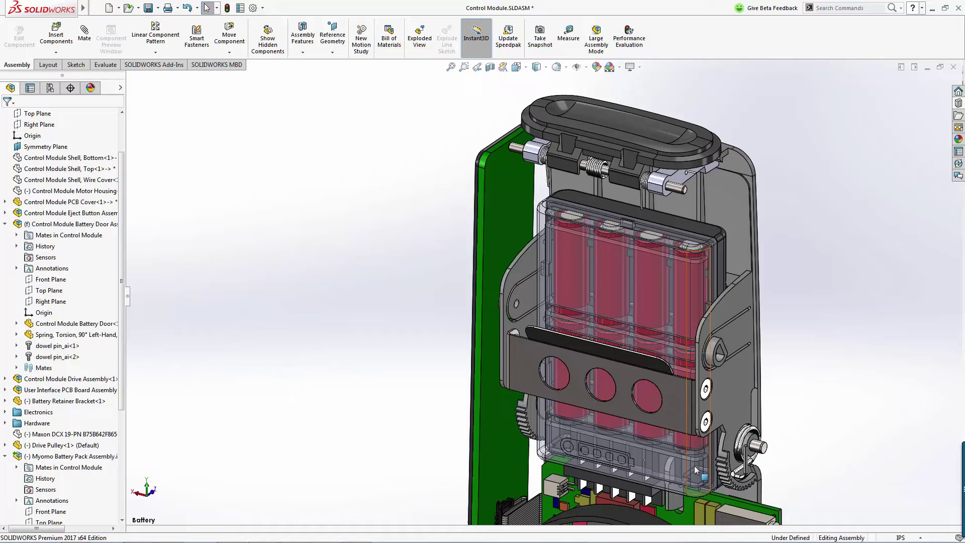
Select a Battery Pack Bottom face and a battery door face, then make the door transparent
click(677, 467)
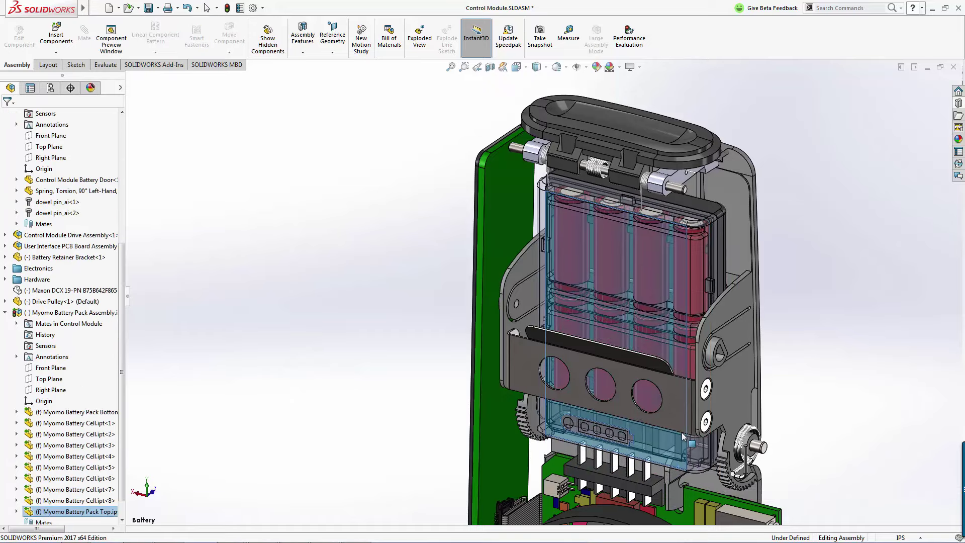
scroll(666, 470, down, 2)
scroll(666, 470, down, 3)
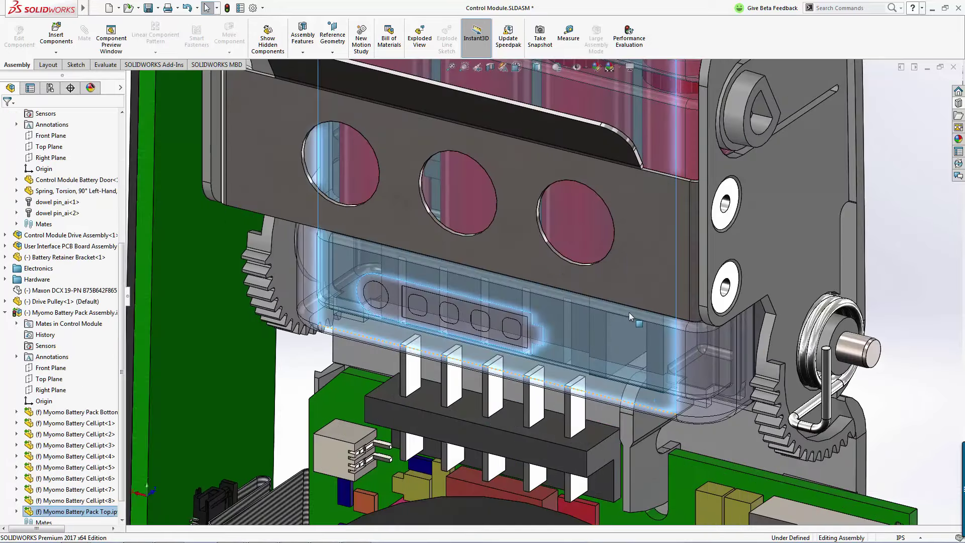
right_click(629, 315)
click(663, 281)
click(686, 287)
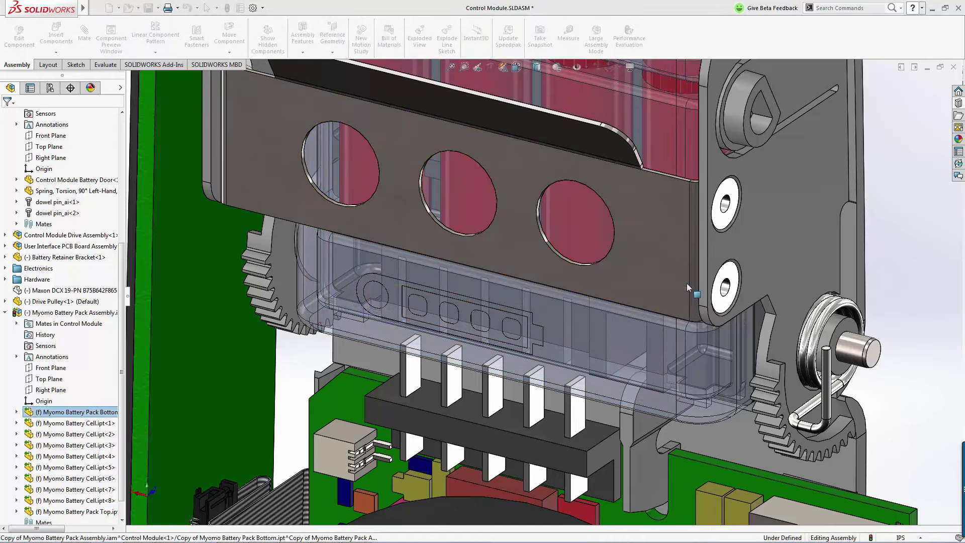
click(629, 413)
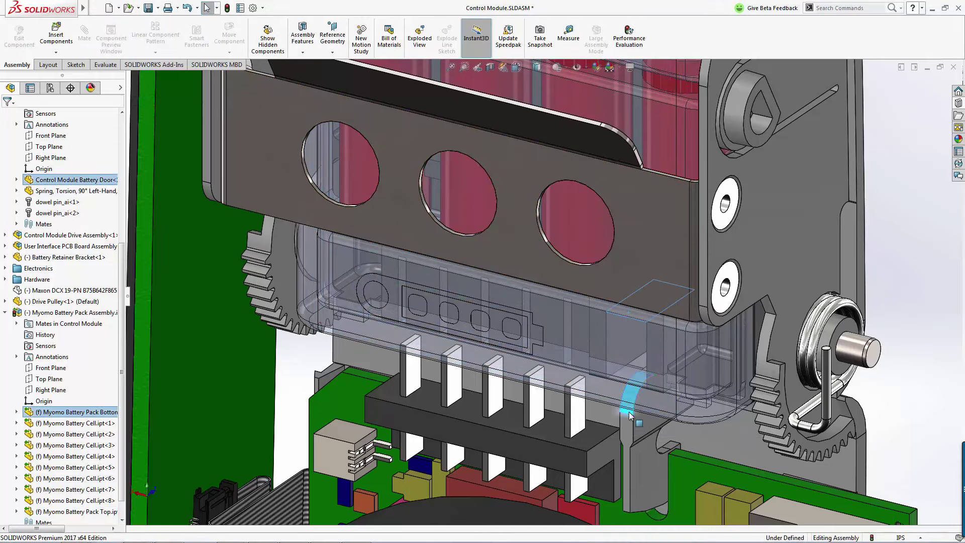
click(658, 405)
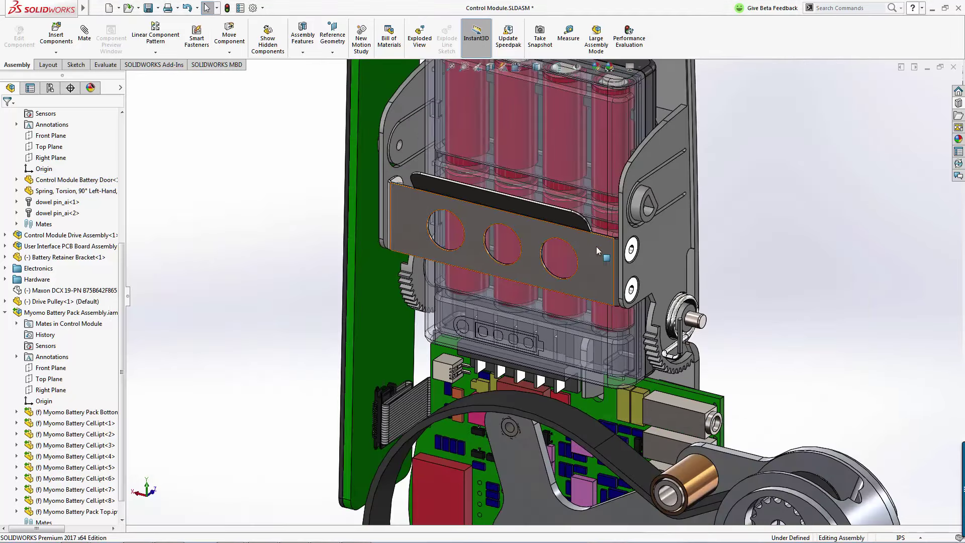
Coincident-mate the retainer bracket's inner face to the battery pack face
click(590, 251)
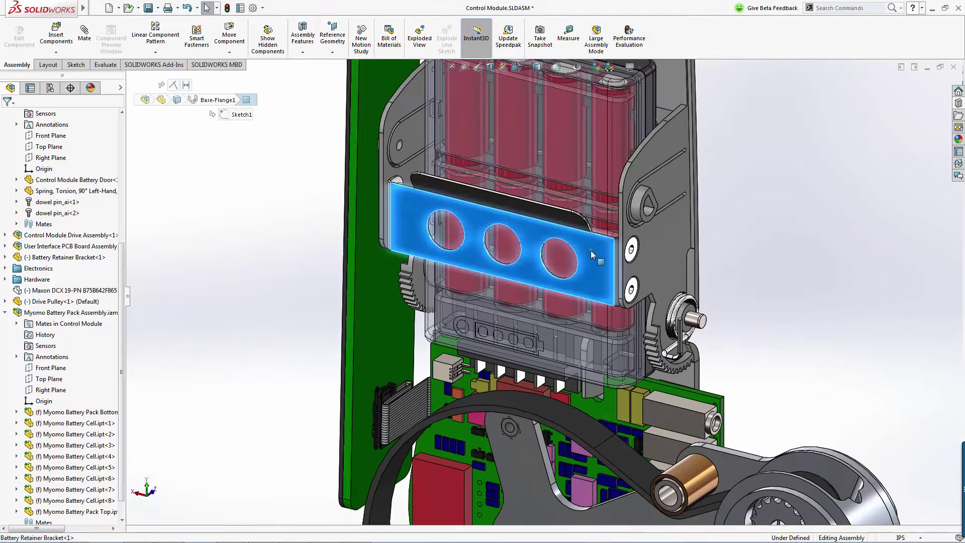
click(621, 210)
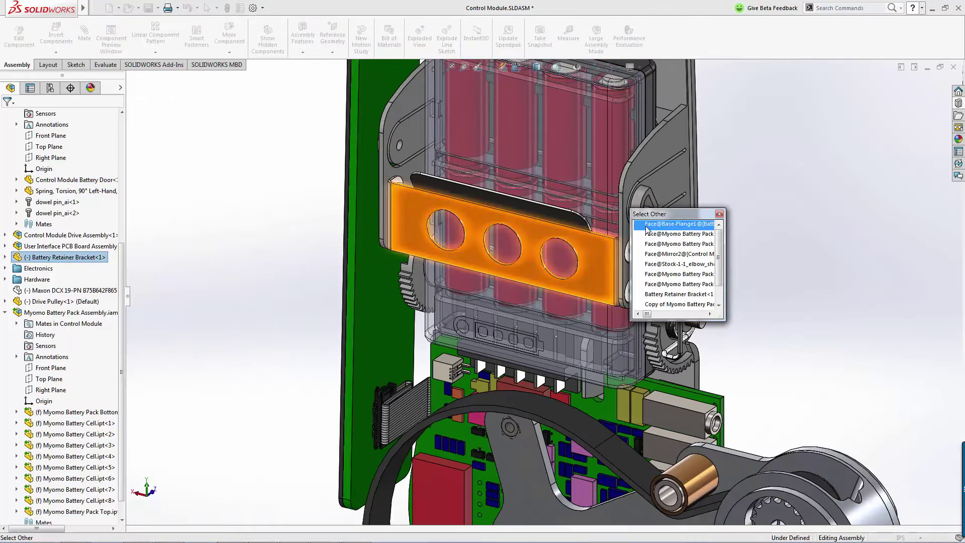
click(646, 226)
ctrl+click(601, 179)
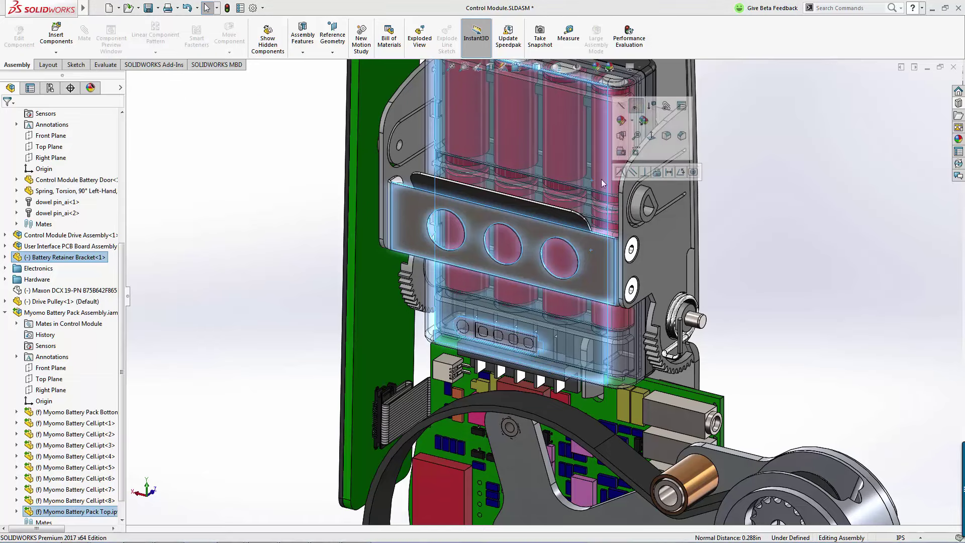
click(620, 161)
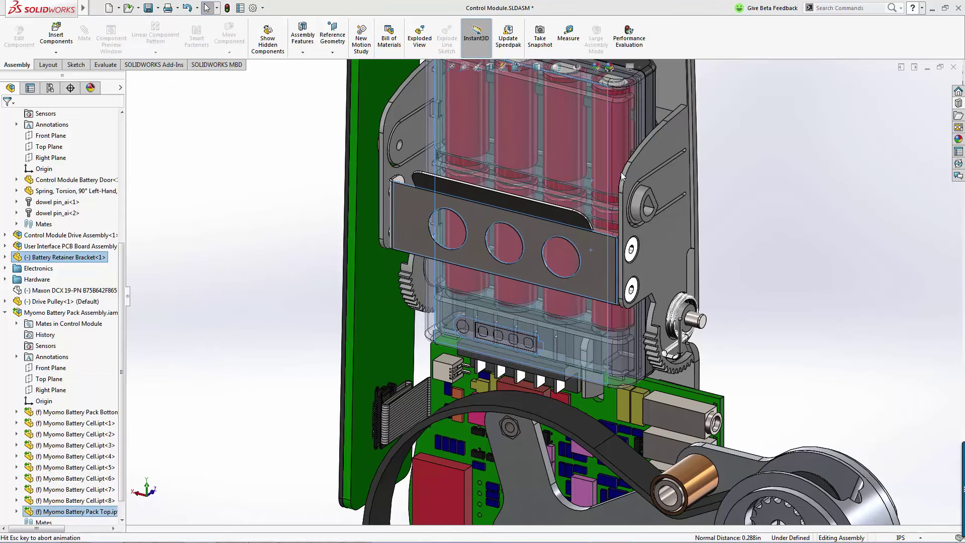
click(747, 227)
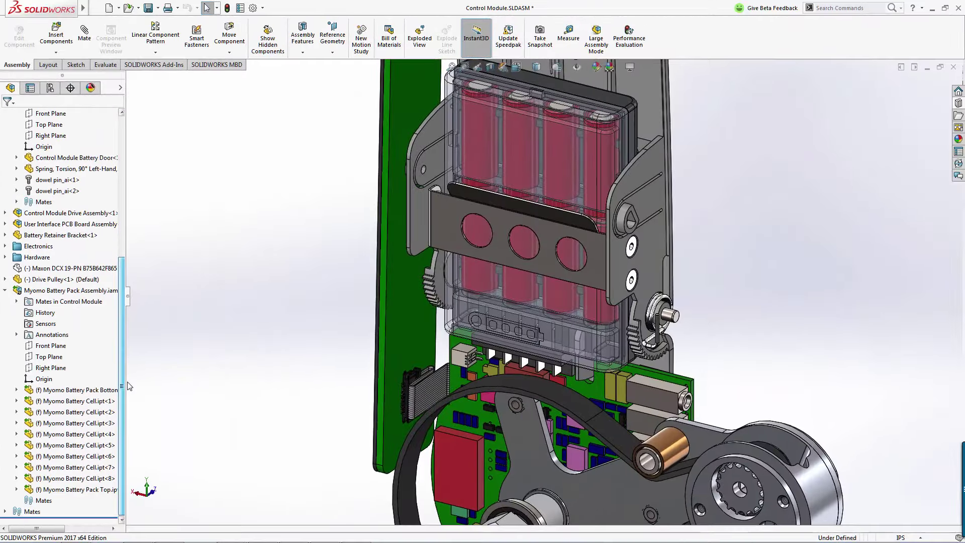
Run Update Model on Myomo Battery Pack Assembly.iam from the FeatureManager tree
click(30, 291)
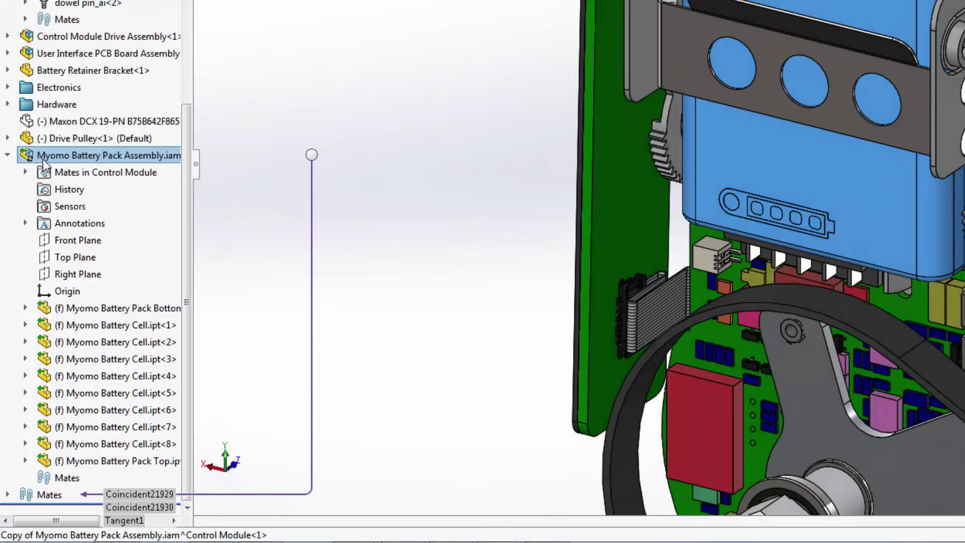
right_click(43, 163)
click(80, 134)
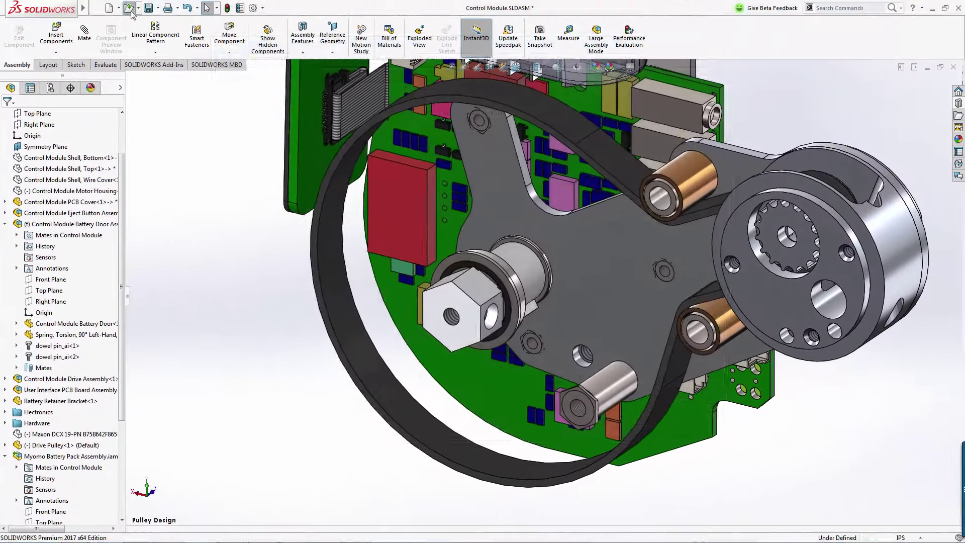
Open primary_output_pulley.prt.1 using the ProE/Creo Part (*.prt) file filter
click(197, 1)
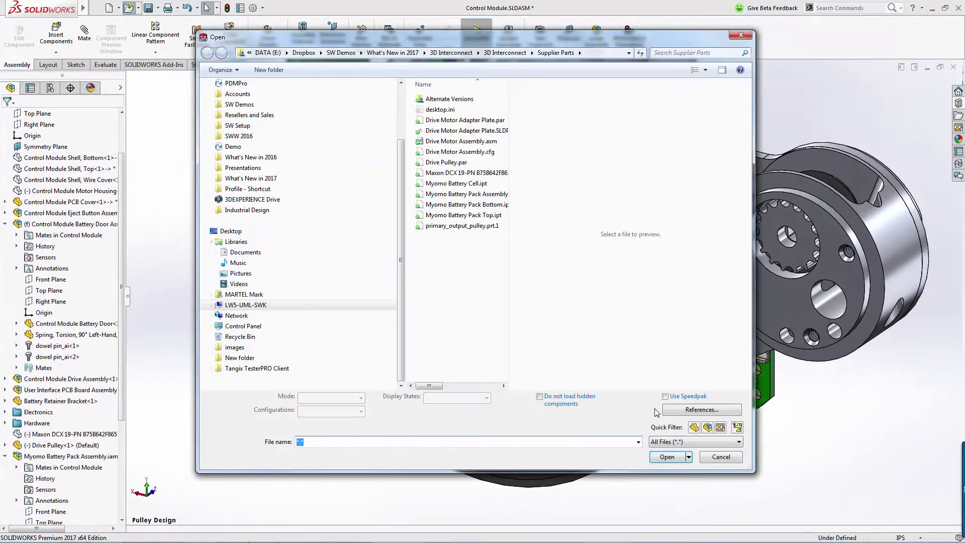
click(665, 442)
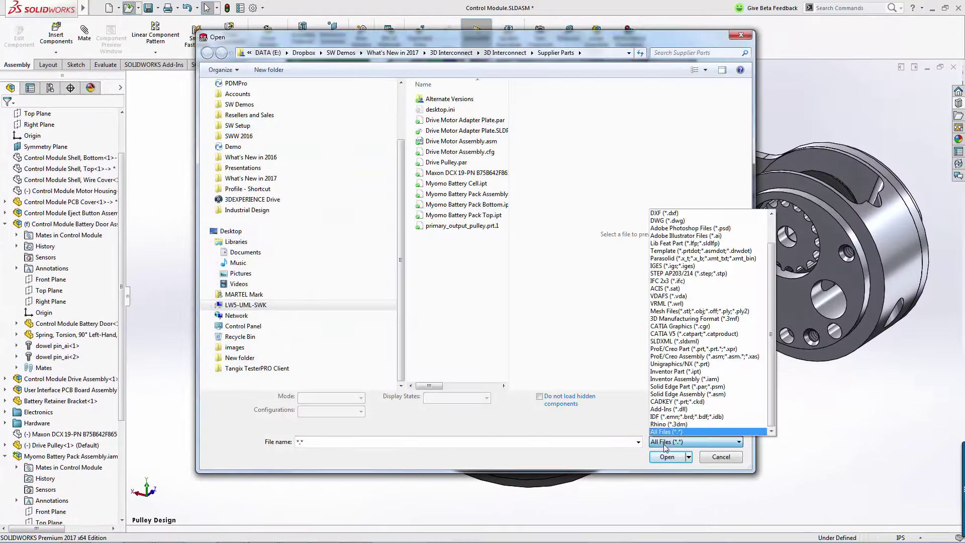
click(688, 353)
double_click(452, 109)
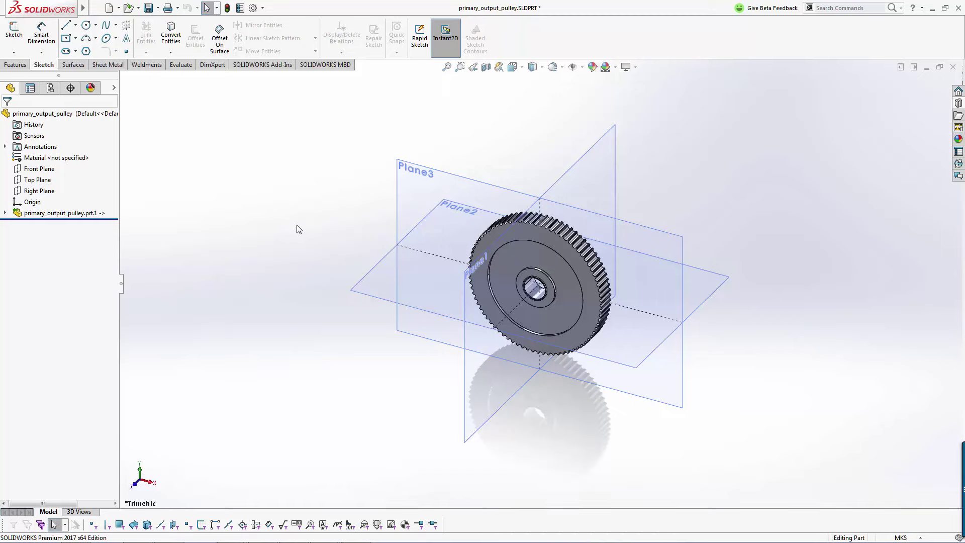
Add a Keyway from Design Library Gears and Sprockets, located on the pulley's bore edge
click(958, 103)
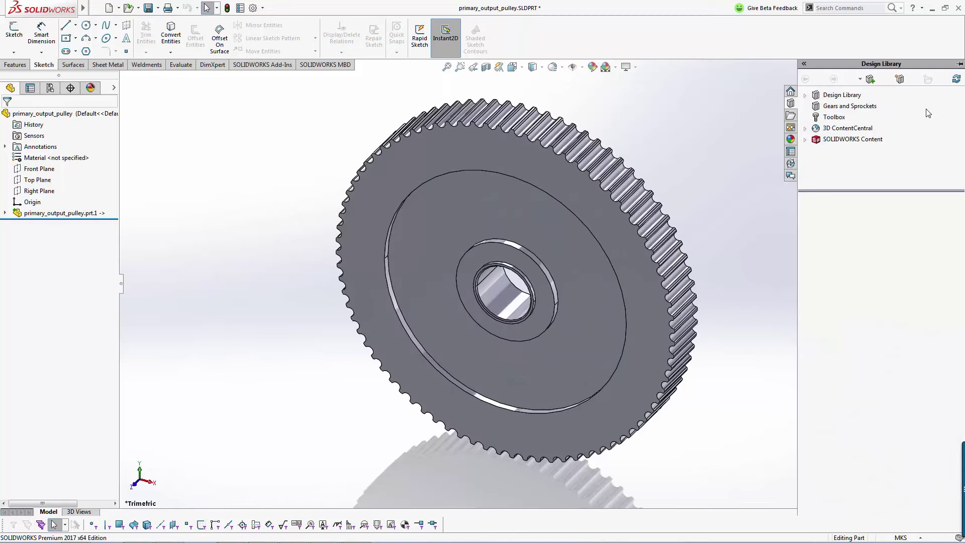
click(860, 108)
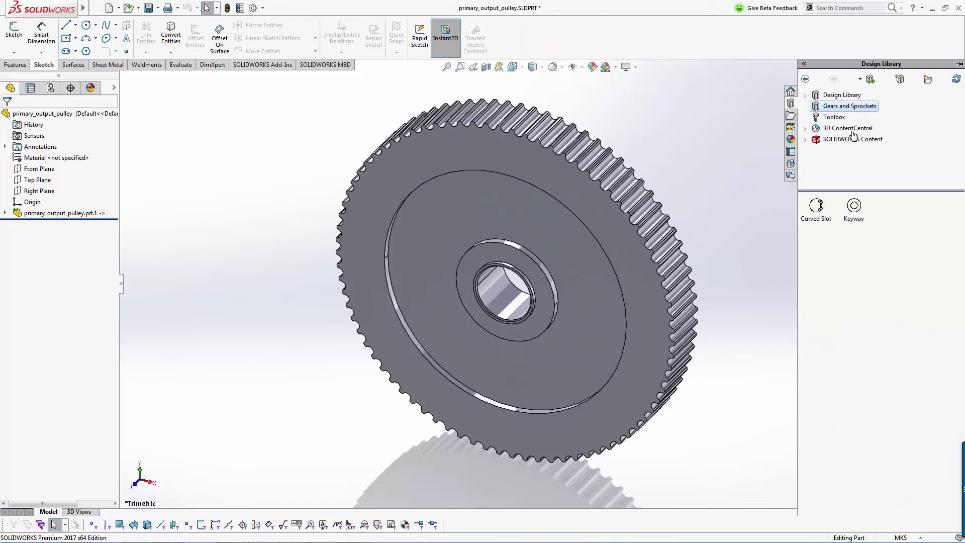
drag(764, 245, 562, 305)
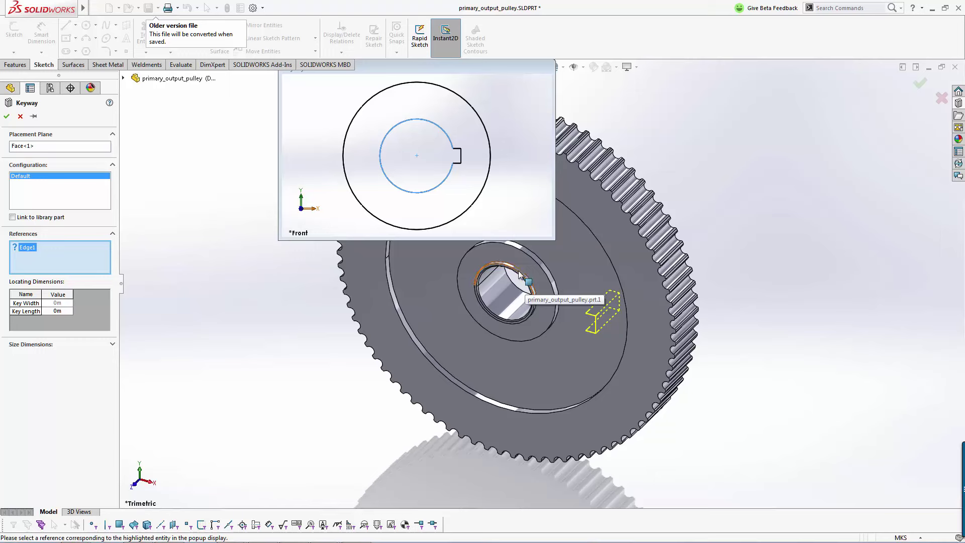
click(520, 274)
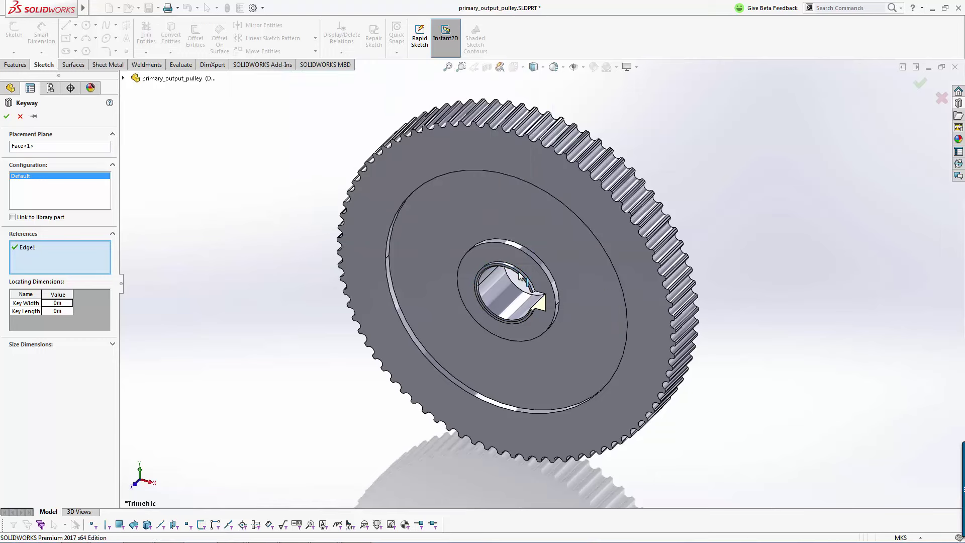
right_click(756, 205)
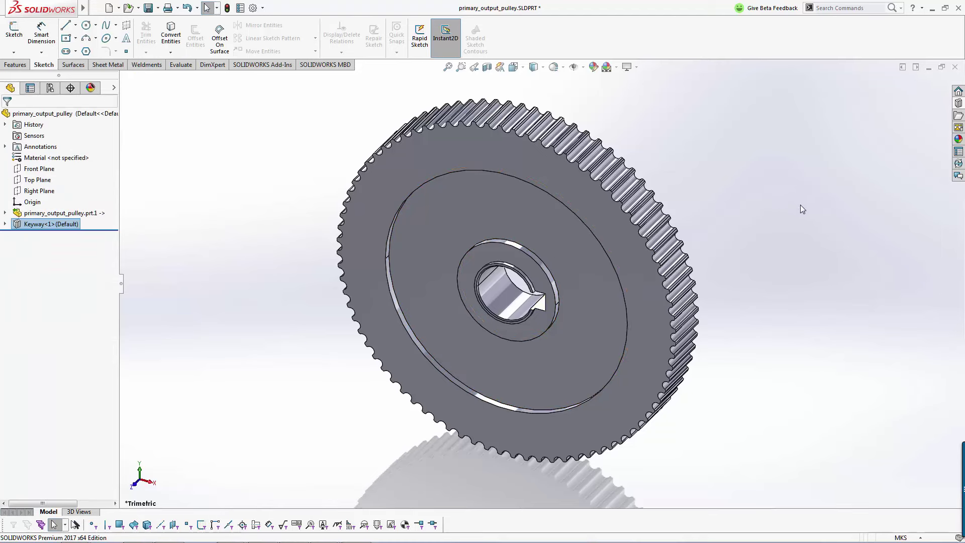
Add a Curved Slot on the pulley face's circular edge, then tile windows vertically
click(958, 104)
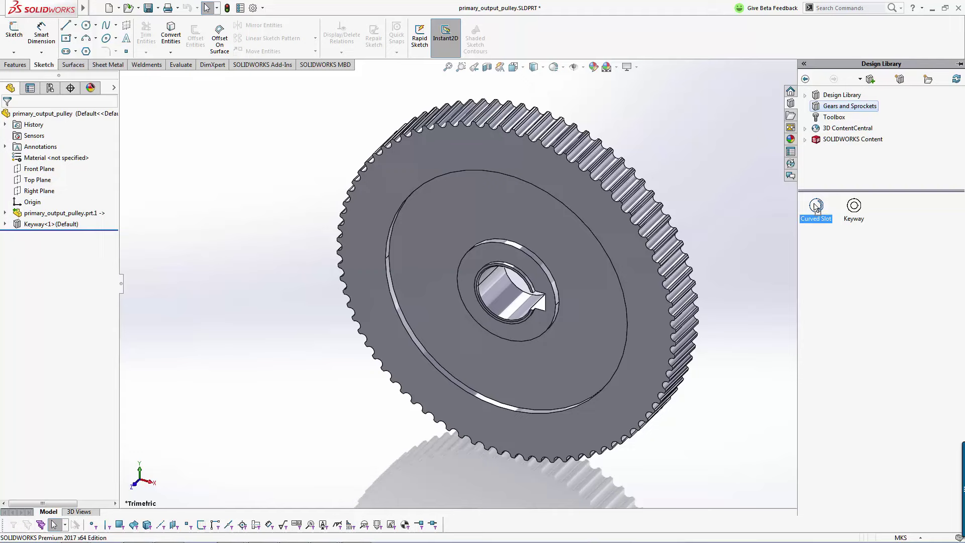
drag(815, 206, 576, 286)
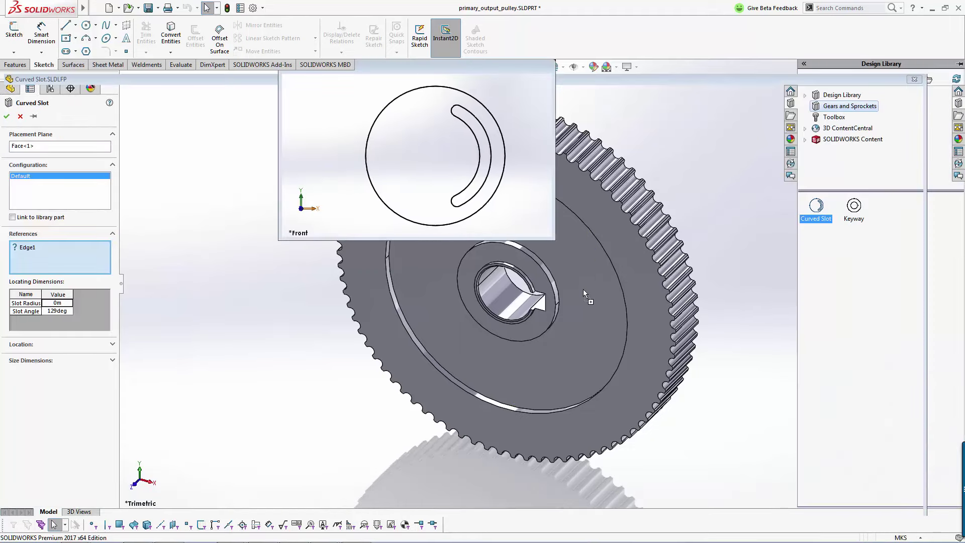
click(583, 224)
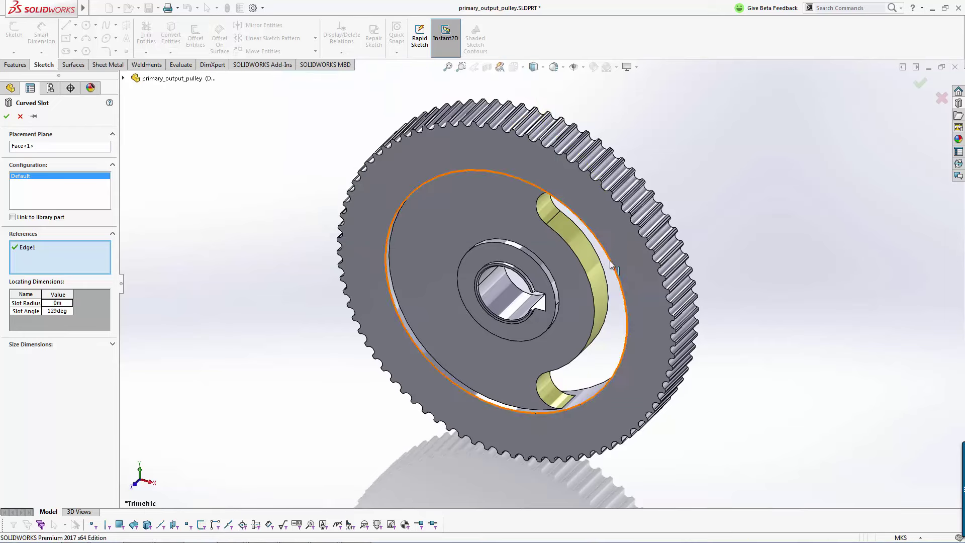
click(727, 260)
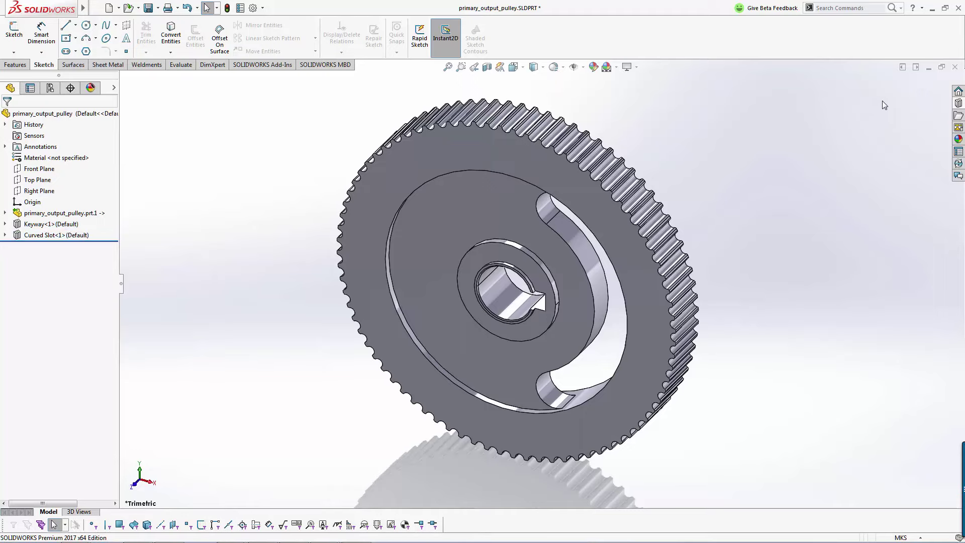
click(902, 68)
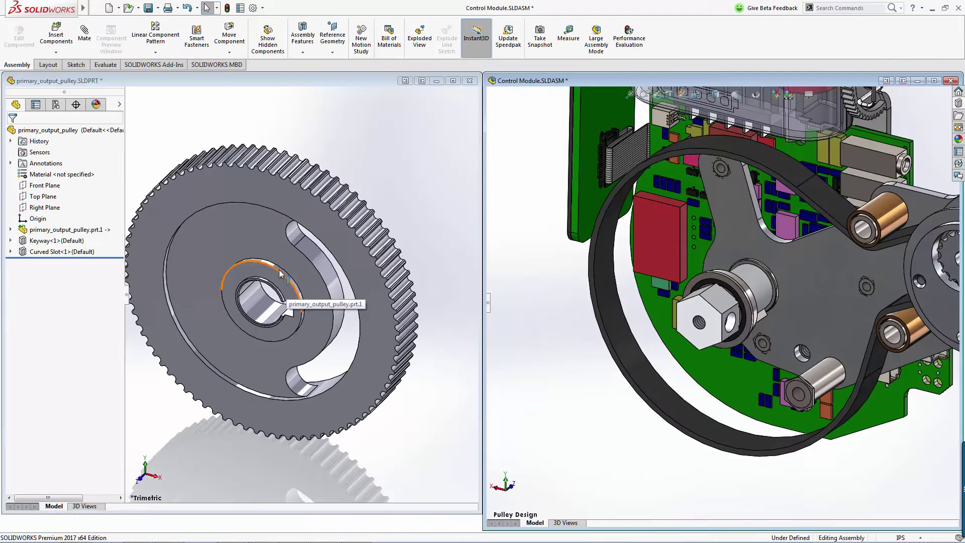
Drag the pulley into the Control Module assembly, then select Curved Slot<1> in the part
drag(490, 259, 628, 409)
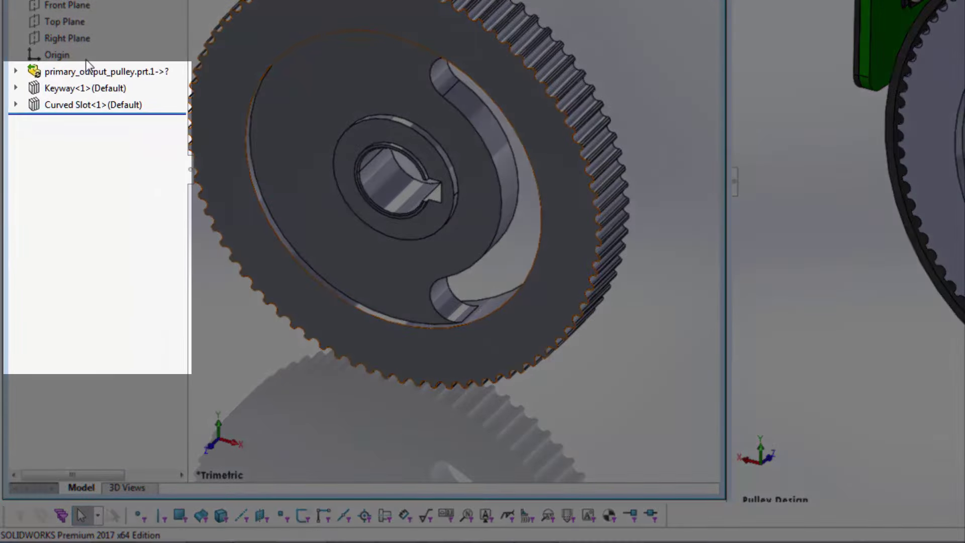
right_click(79, 72)
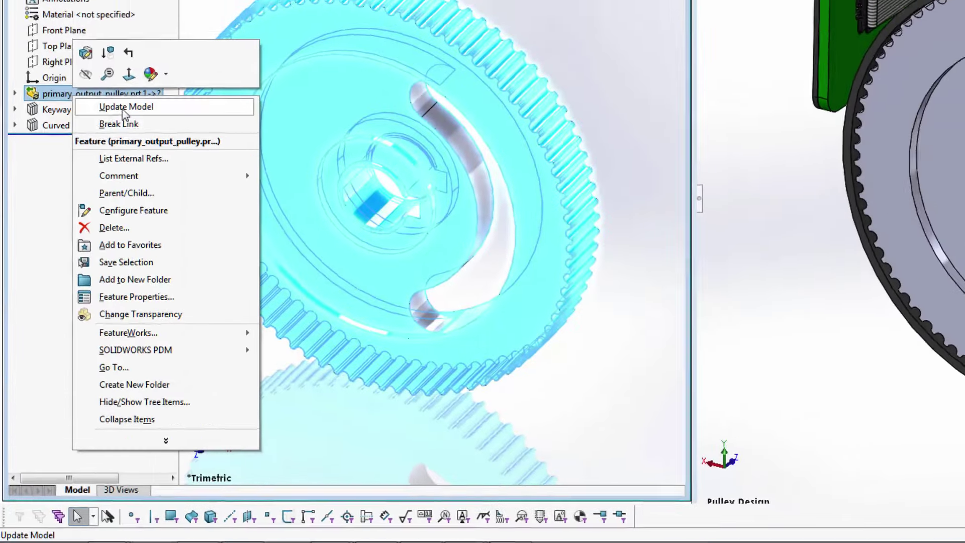
key(Escape)
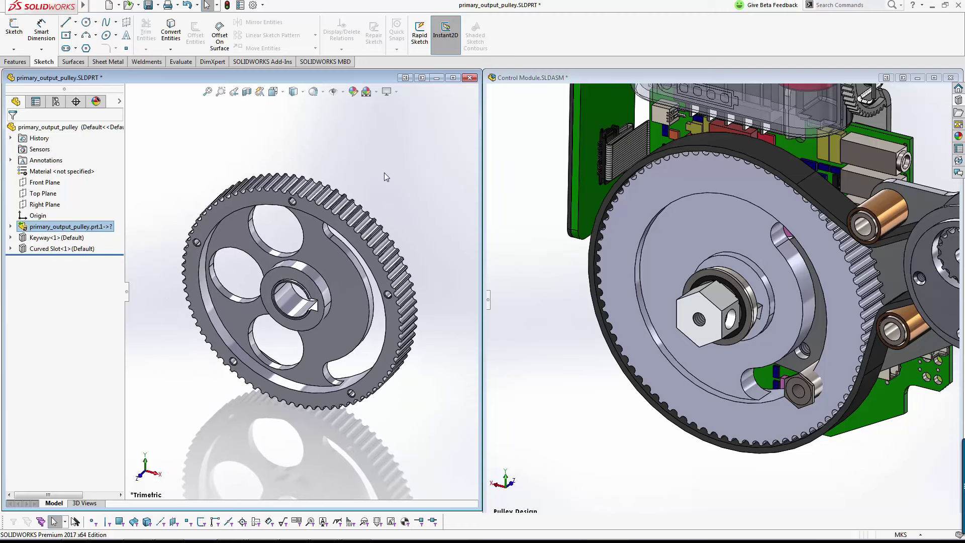
click(55, 251)
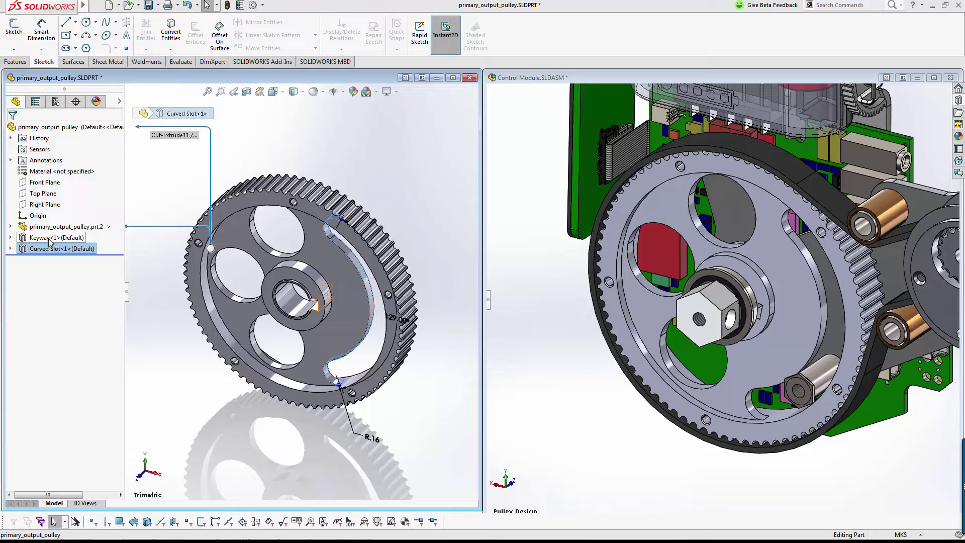